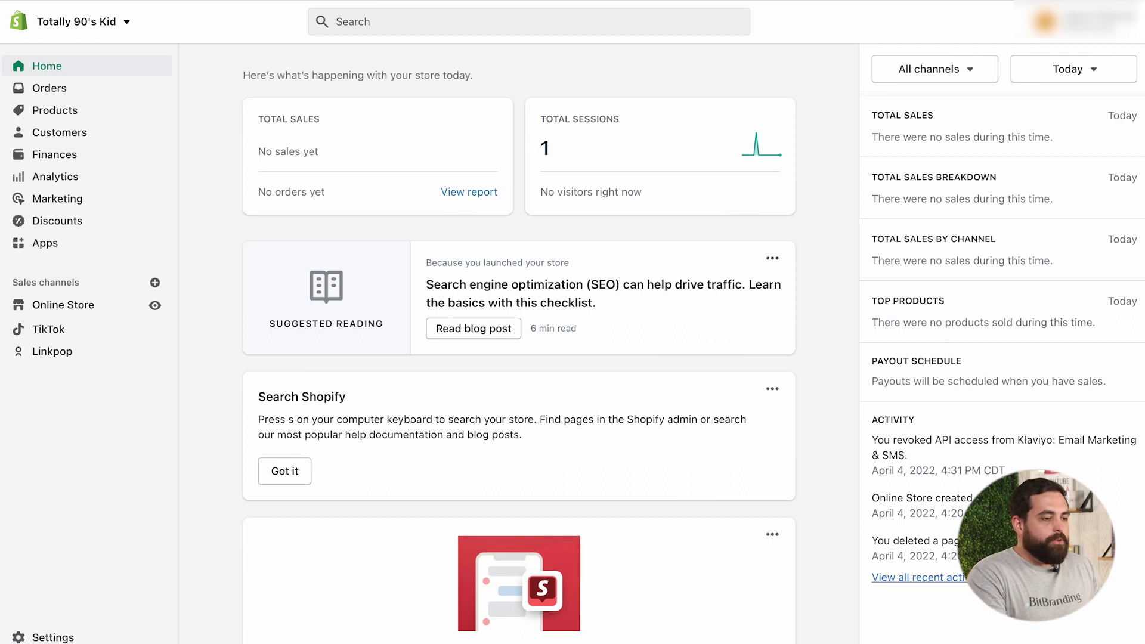
Step: In Klaviyo Integrations, filter by 'shopify' and start adding the Shopify integration
click(544, 1)
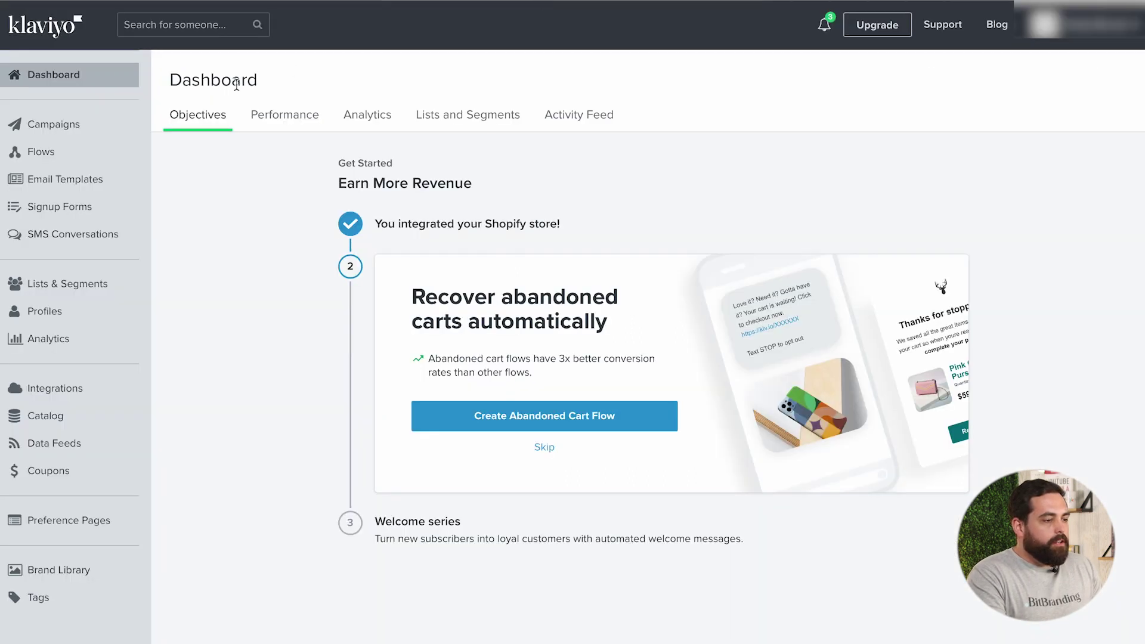
click(69, 394)
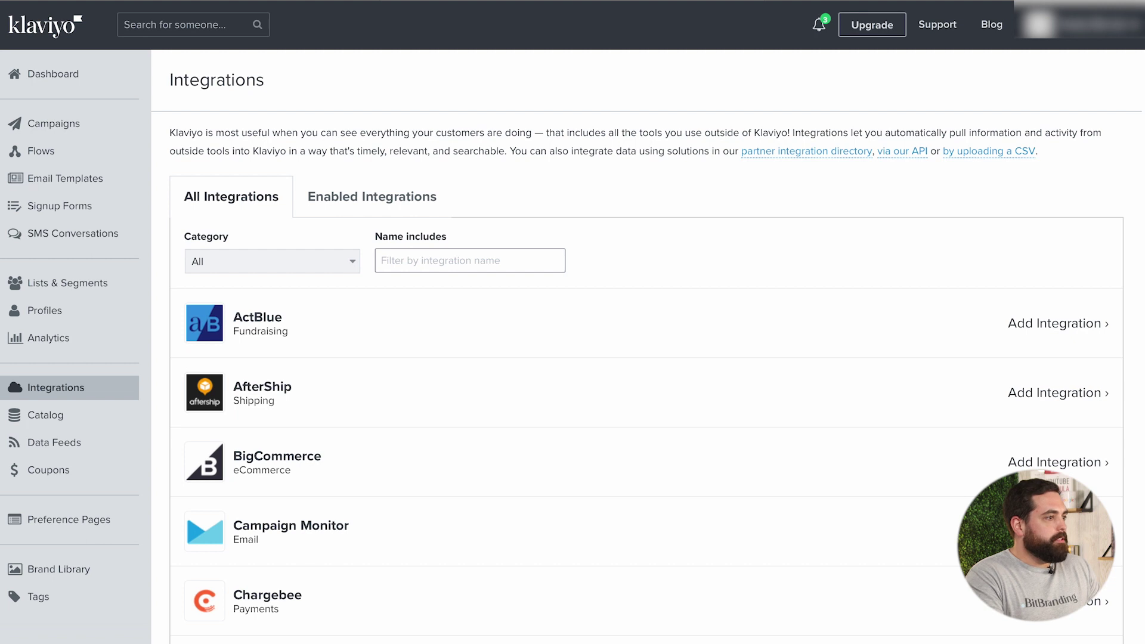
click(468, 266)
text(shopify)
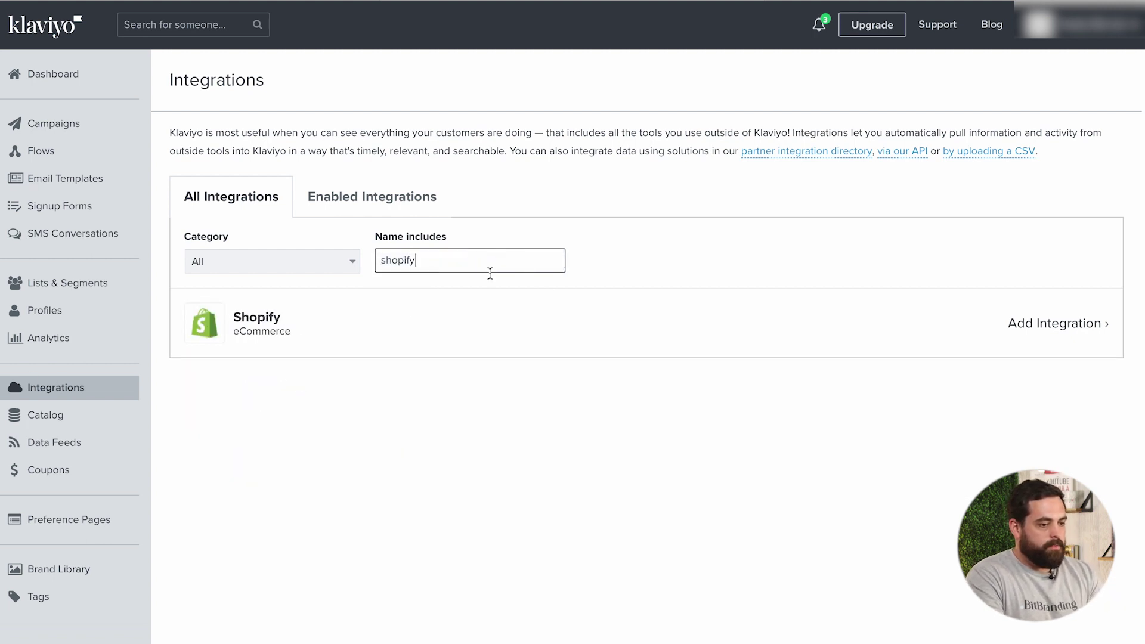
key(Down)
key(Return)
click(1041, 331)
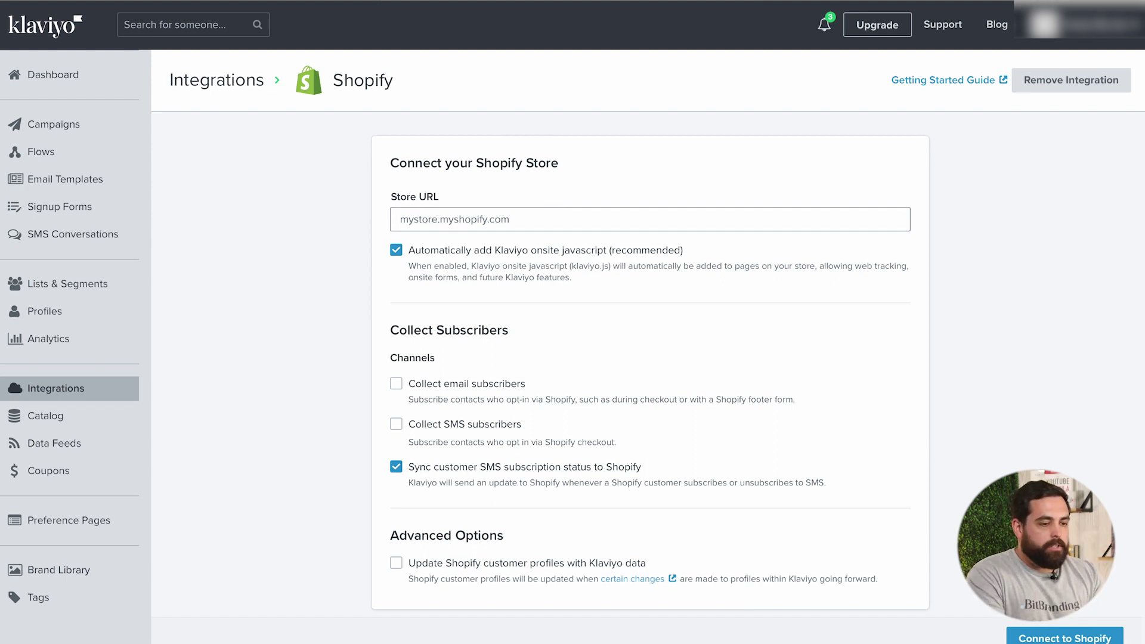
key(super+t)
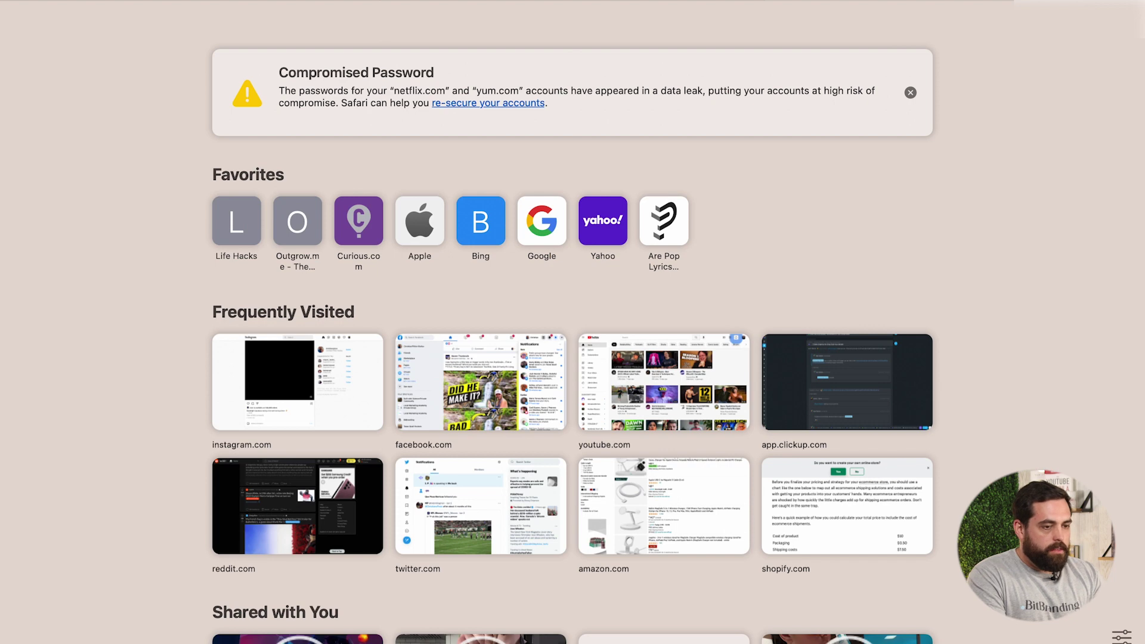
key(super+w)
click(546, 219)
text(http://totally-90s-kidss.myshopify.com)
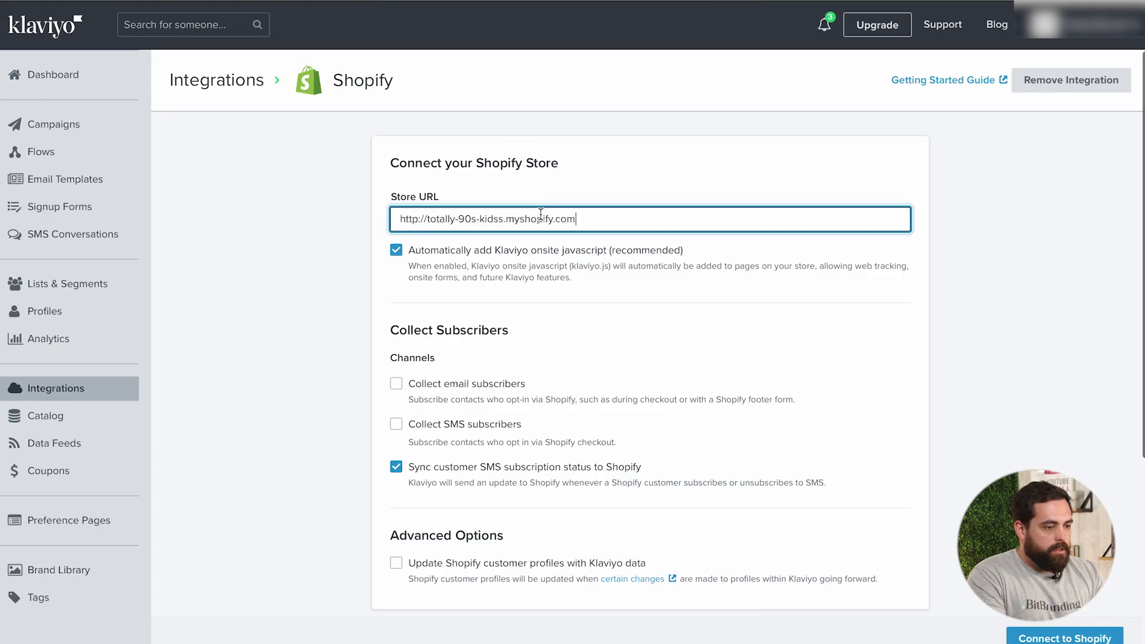
click(361, 233)
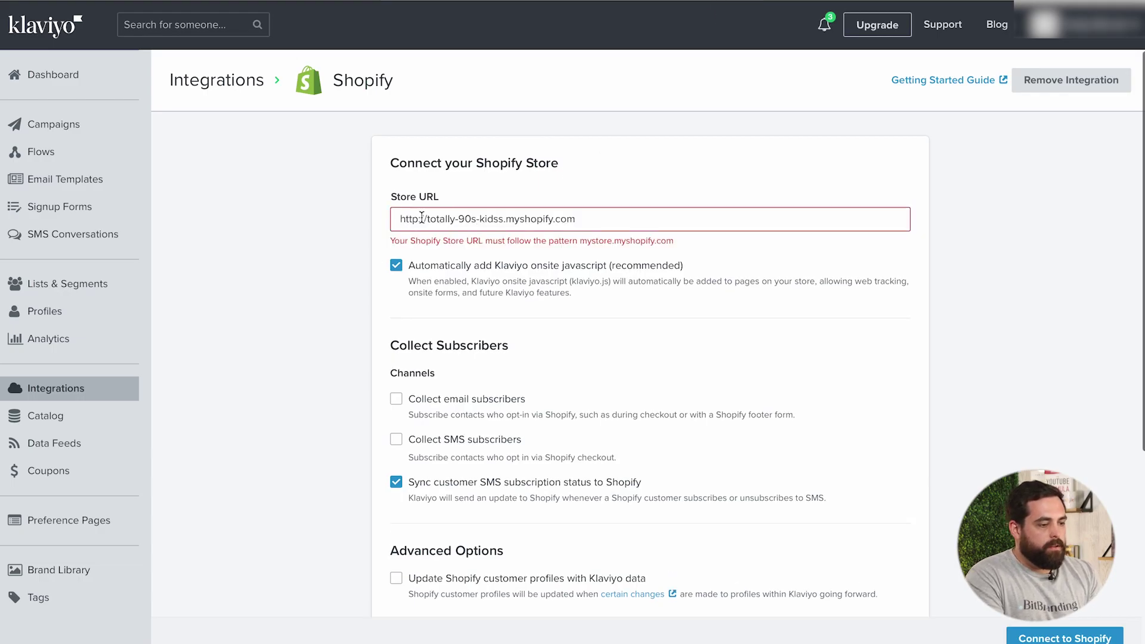
drag(427, 221, 355, 220)
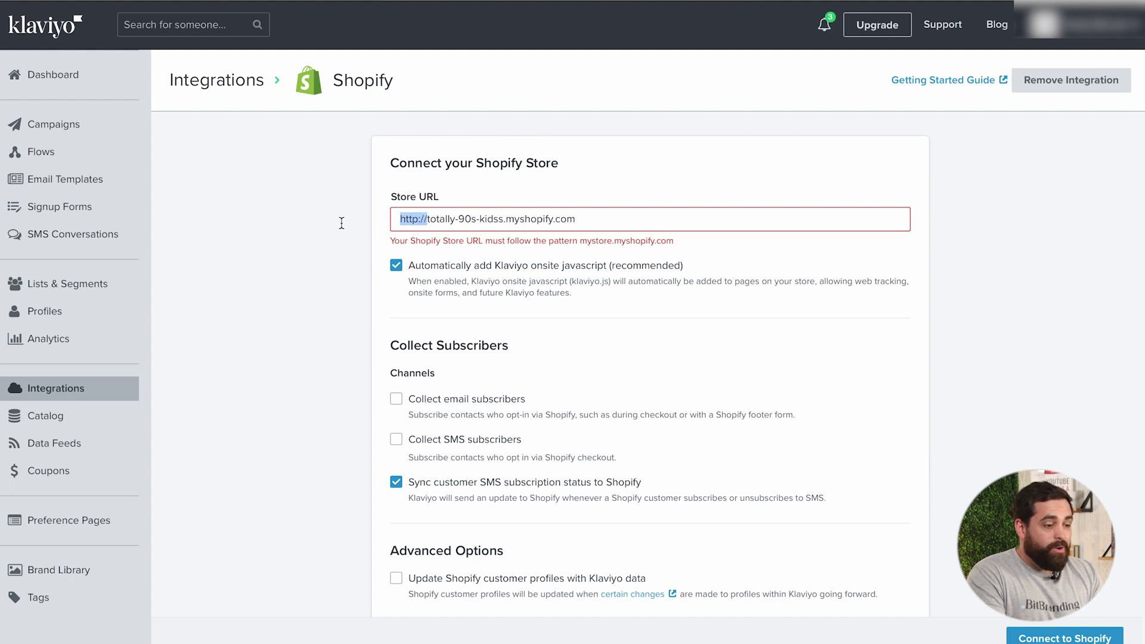
key(BackSpace)
click(323, 250)
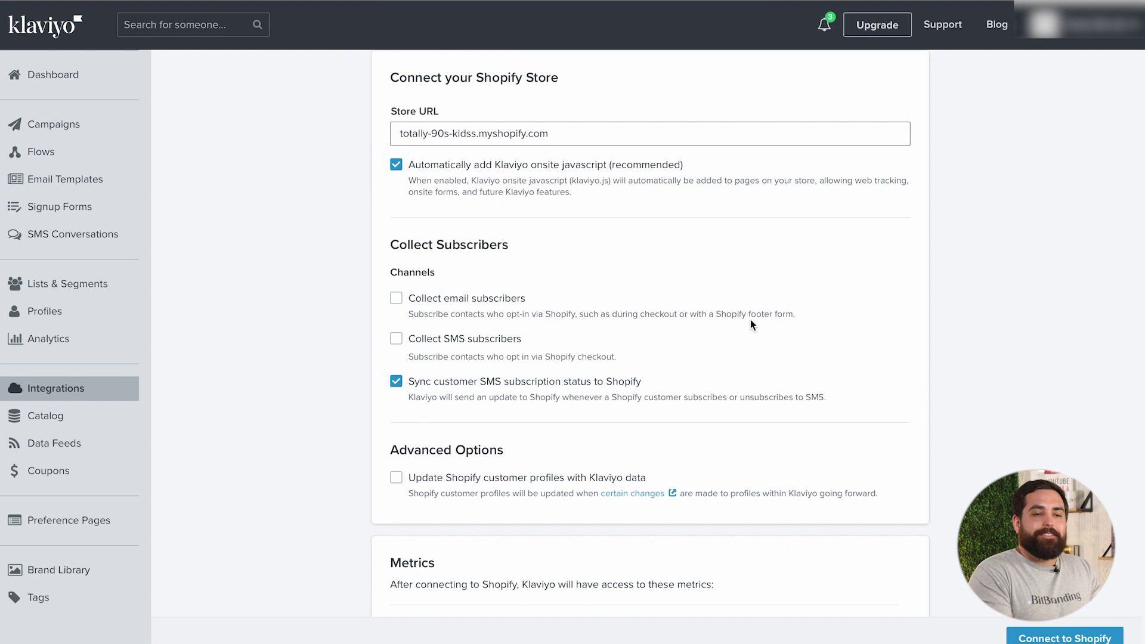
Step: Turn on collecting email subscribers and send them to the Newsletter list
click(396, 298)
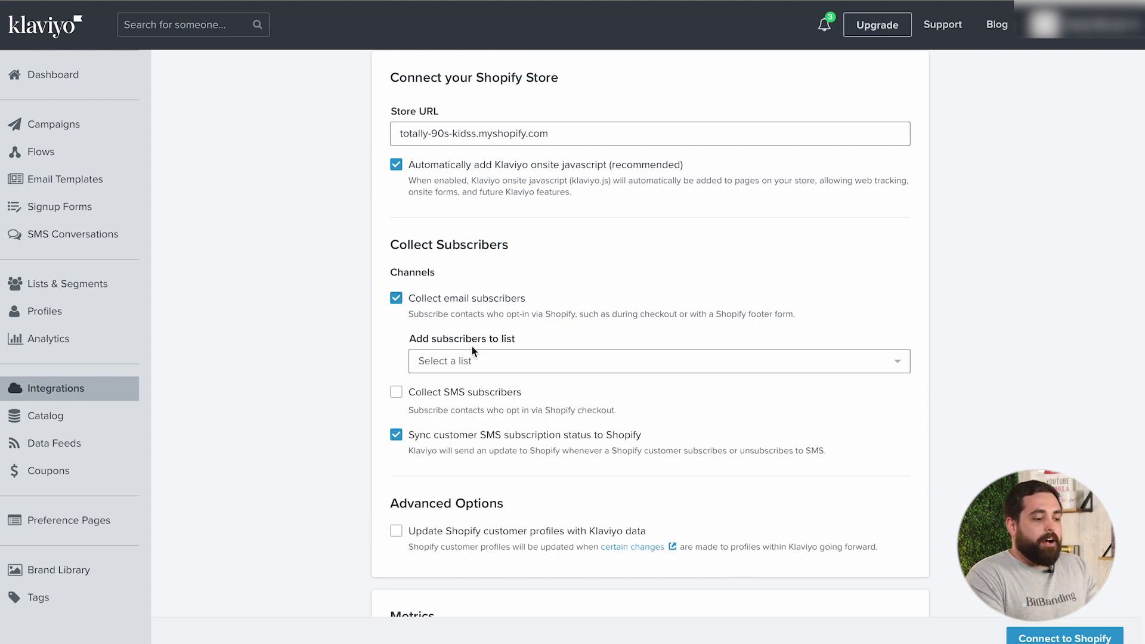
click(493, 361)
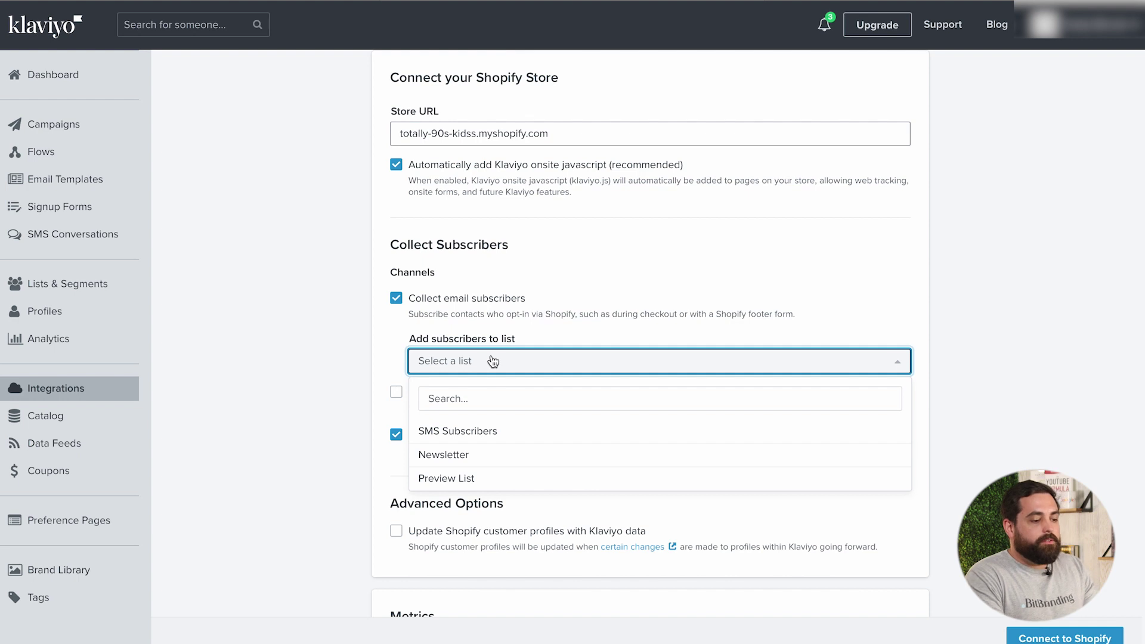
click(475, 457)
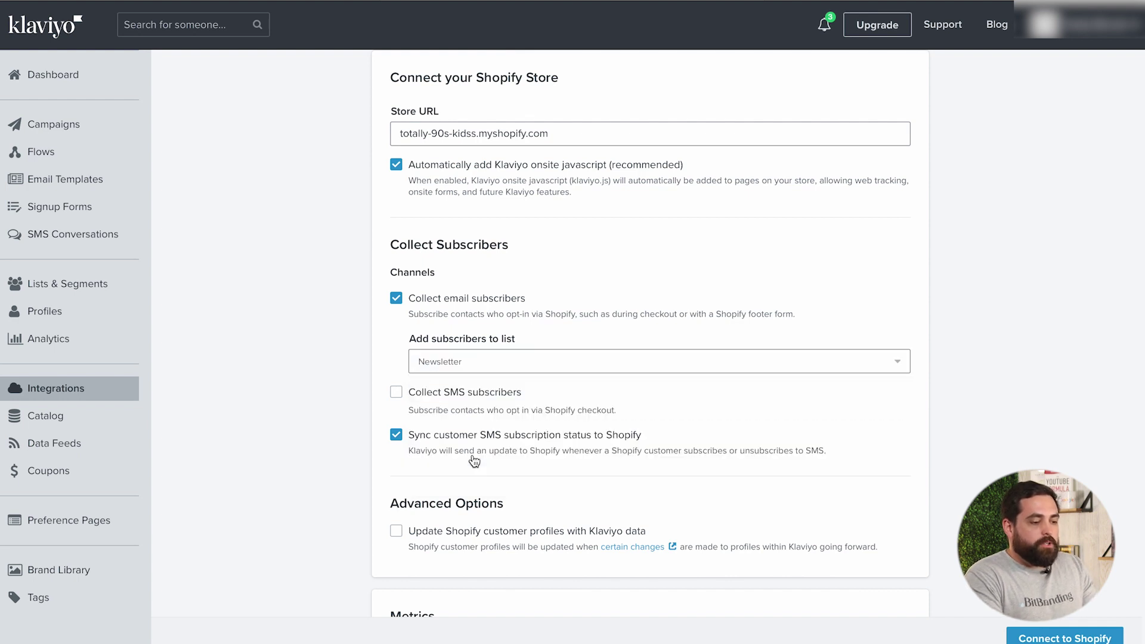
scroll(321, 371, down, 1)
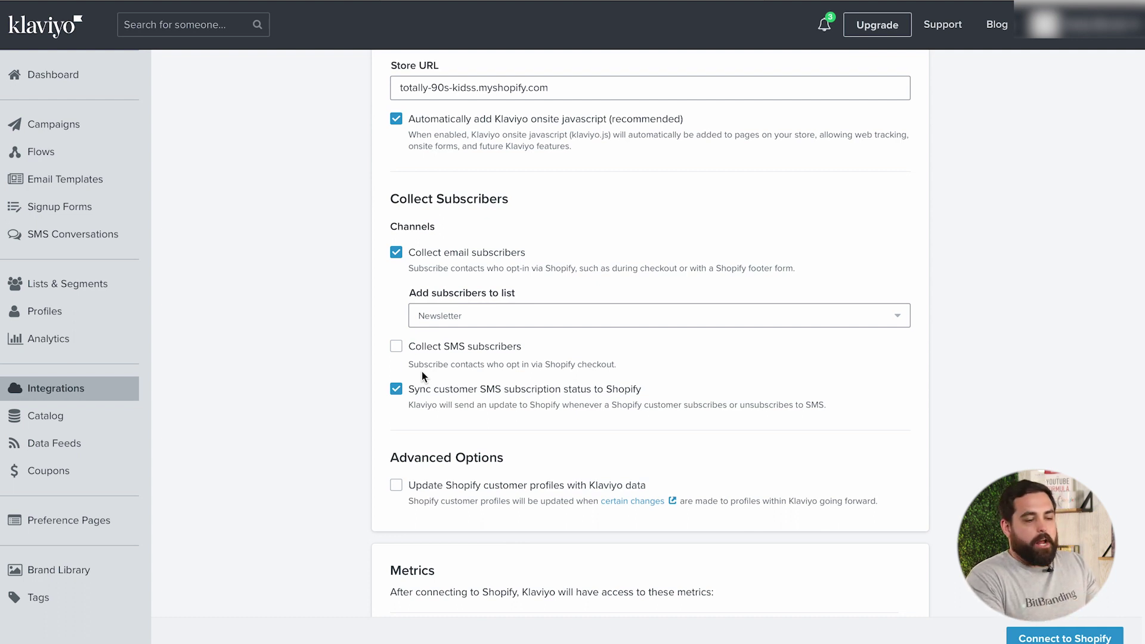
Step: Turn on collecting SMS subscribers into the SMS Subscribers list
click(397, 347)
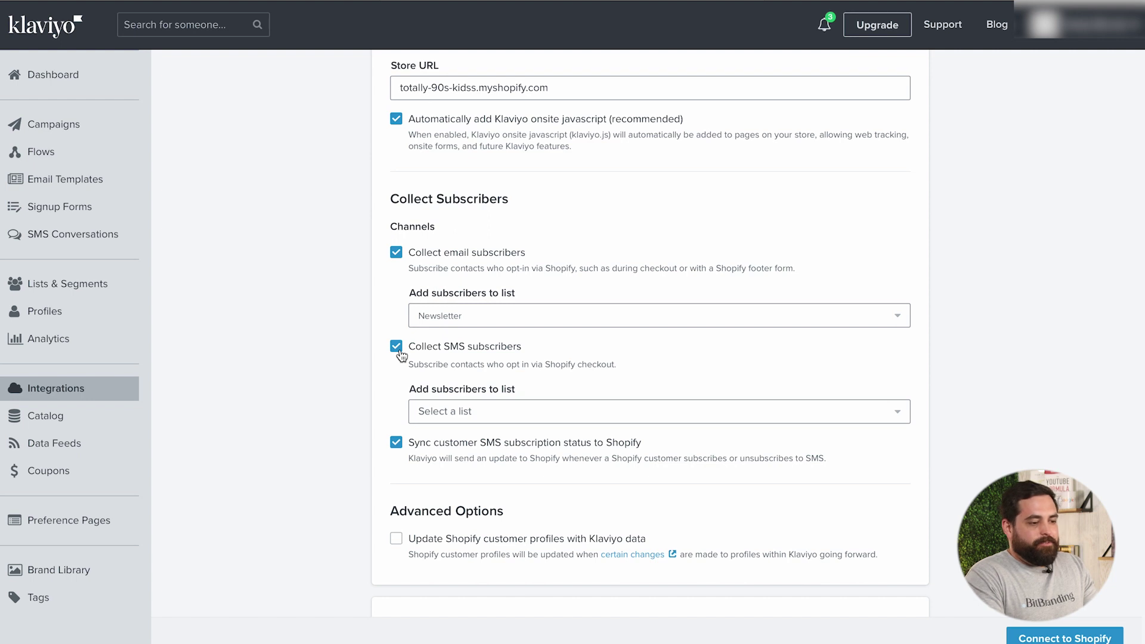
click(521, 412)
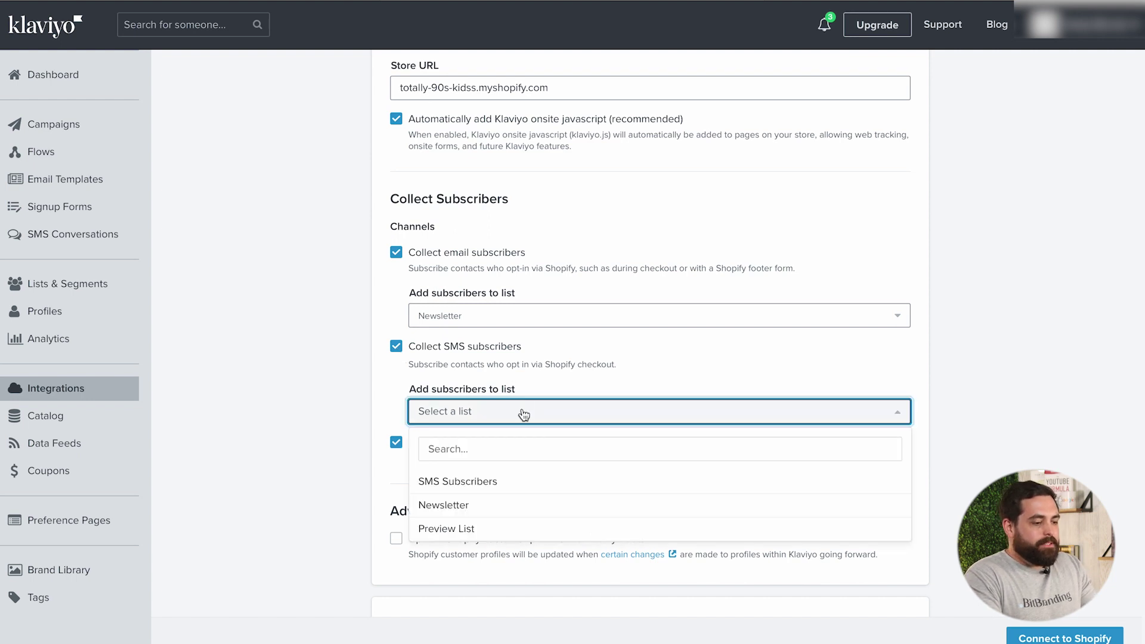
click(477, 493)
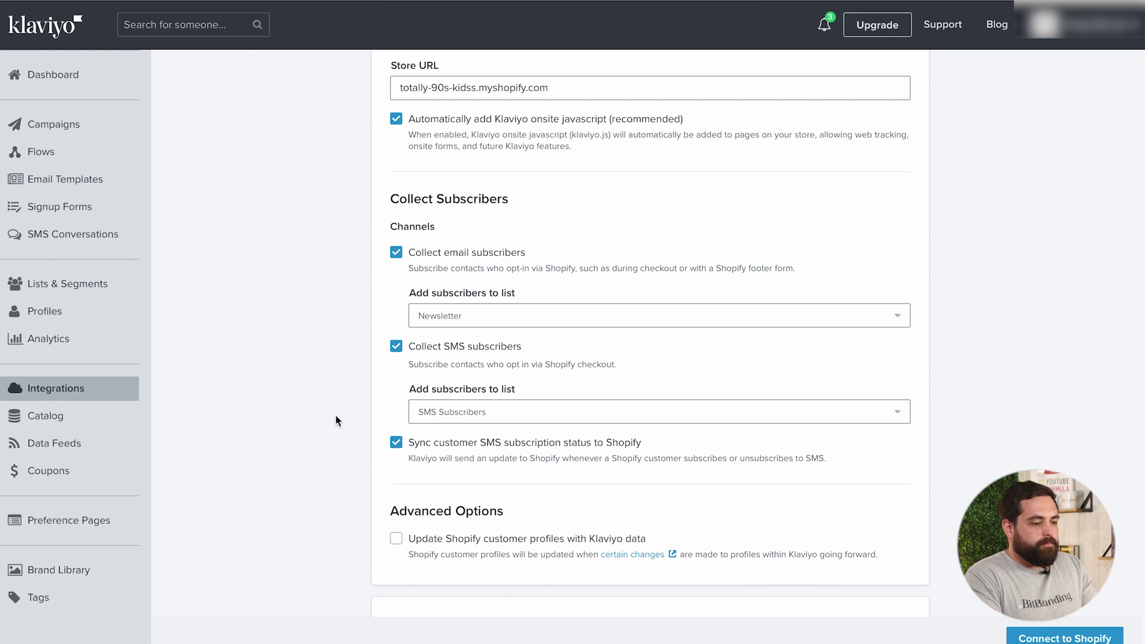
scroll(336, 421, down, 1)
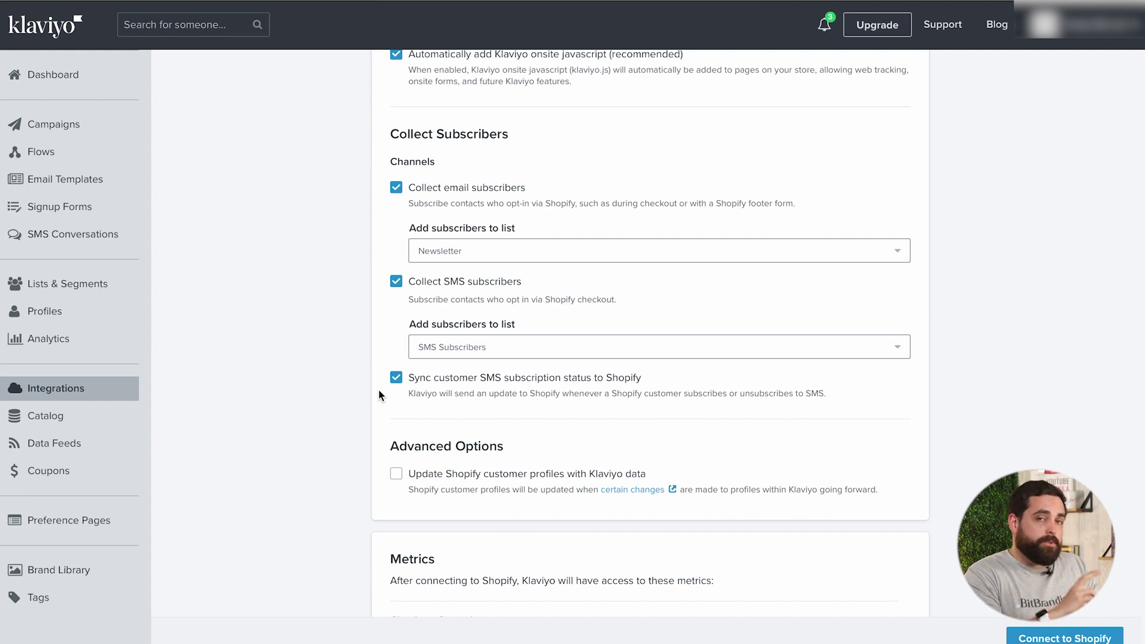
Step: Let Klaviyo data update Shopify customer profiles while reviewing the remaining integration settings
scroll(379, 395, down, 4)
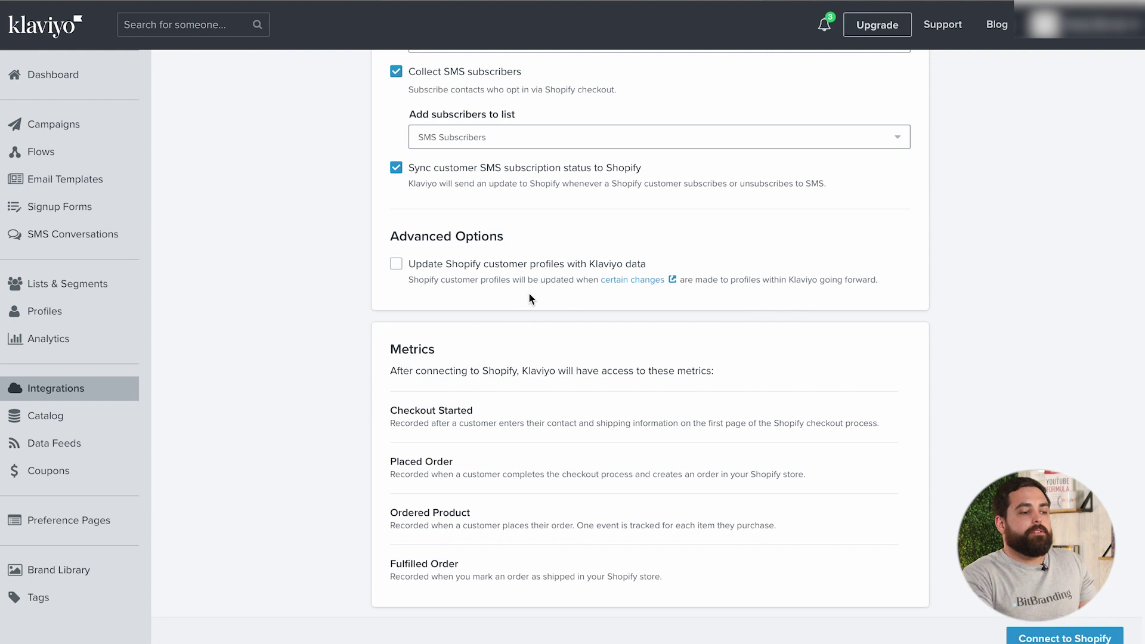
click(397, 264)
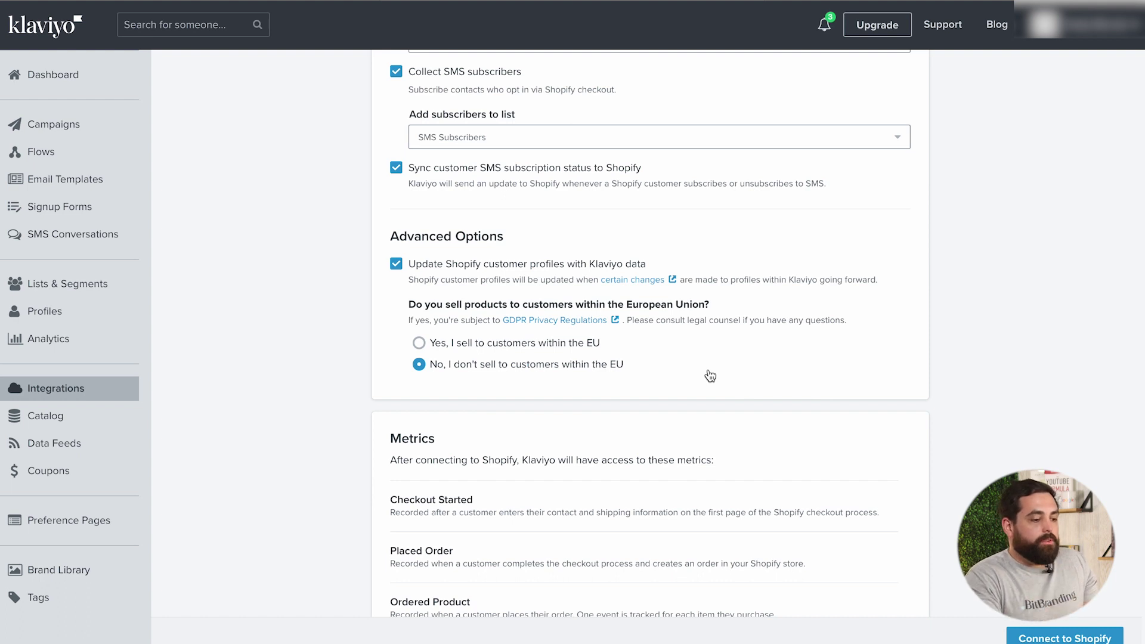
scroll(318, 331, down, 3)
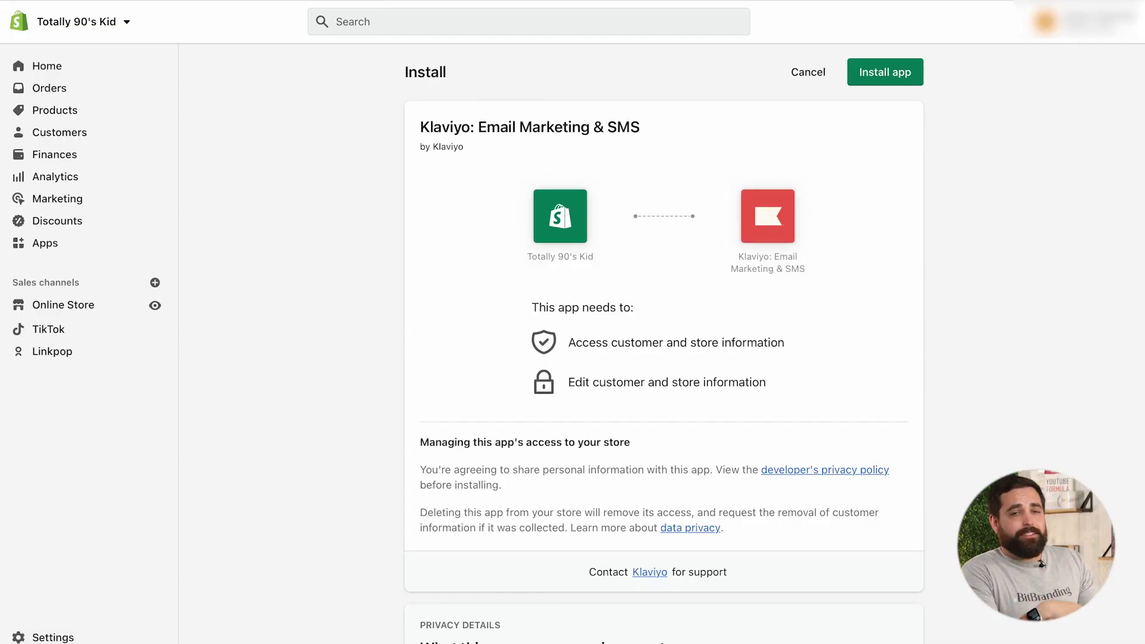
Step: Install the Klaviyo: Email Marketing & SMS app on the Shopify store
click(885, 78)
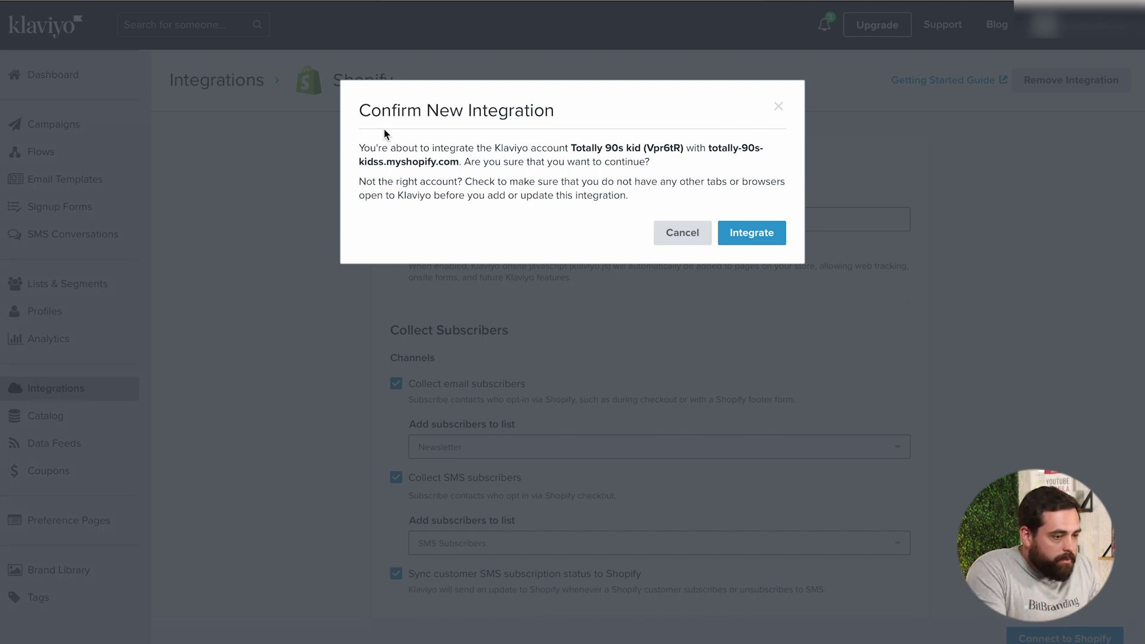
Step: Confirm the integration with totally-90s-kidss.myshopify.com and go to Setup Web Tracking from the account menu
click(746, 235)
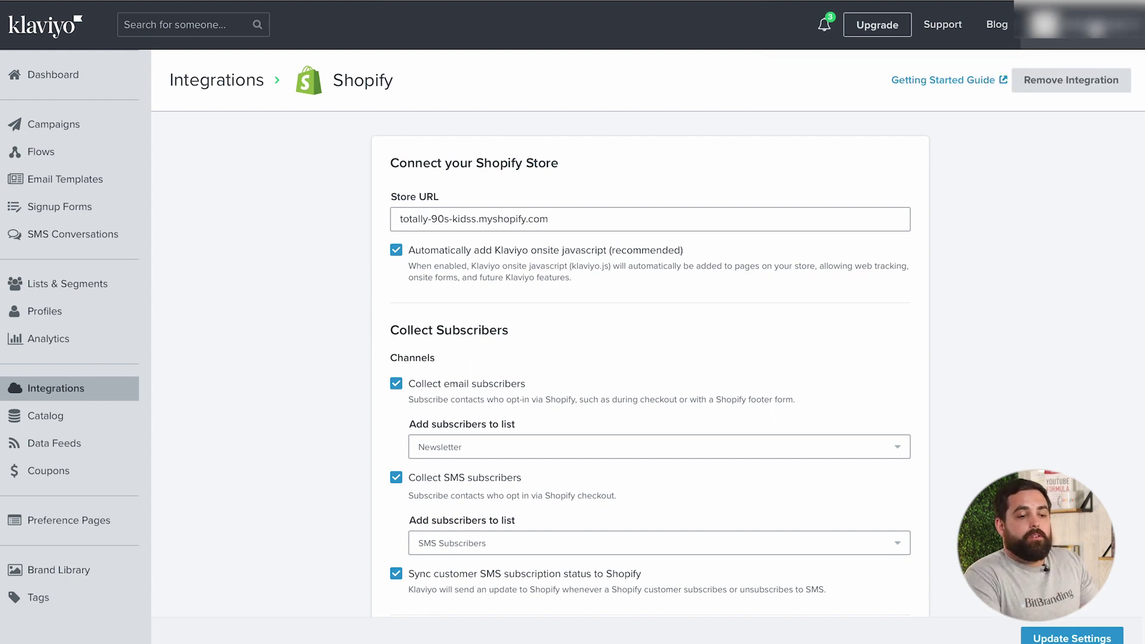
click(1082, 24)
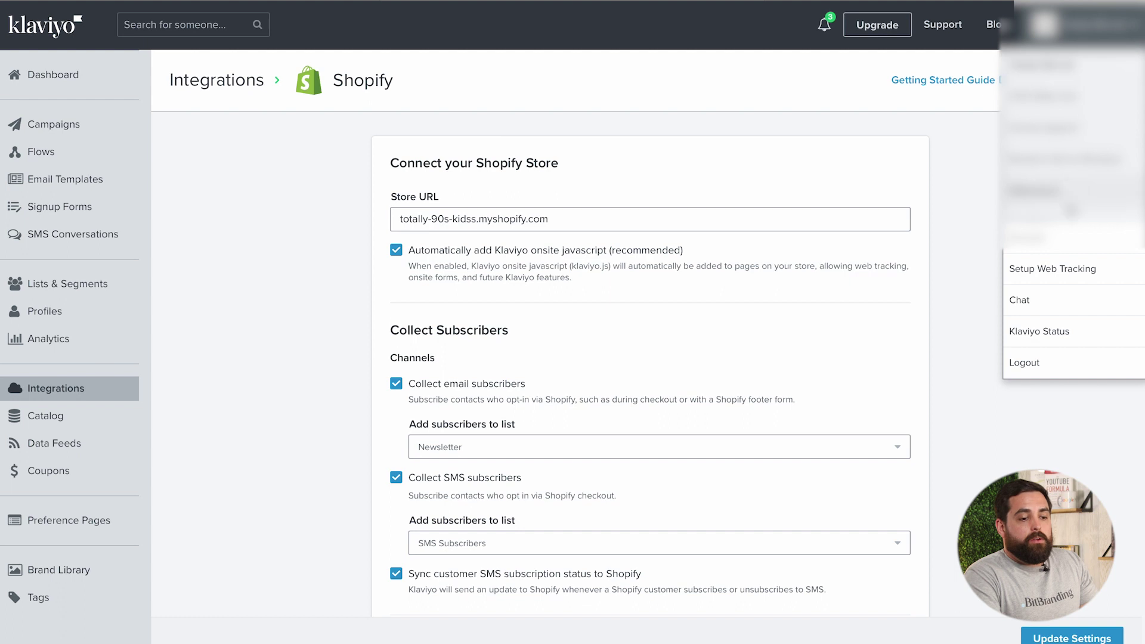
click(1052, 269)
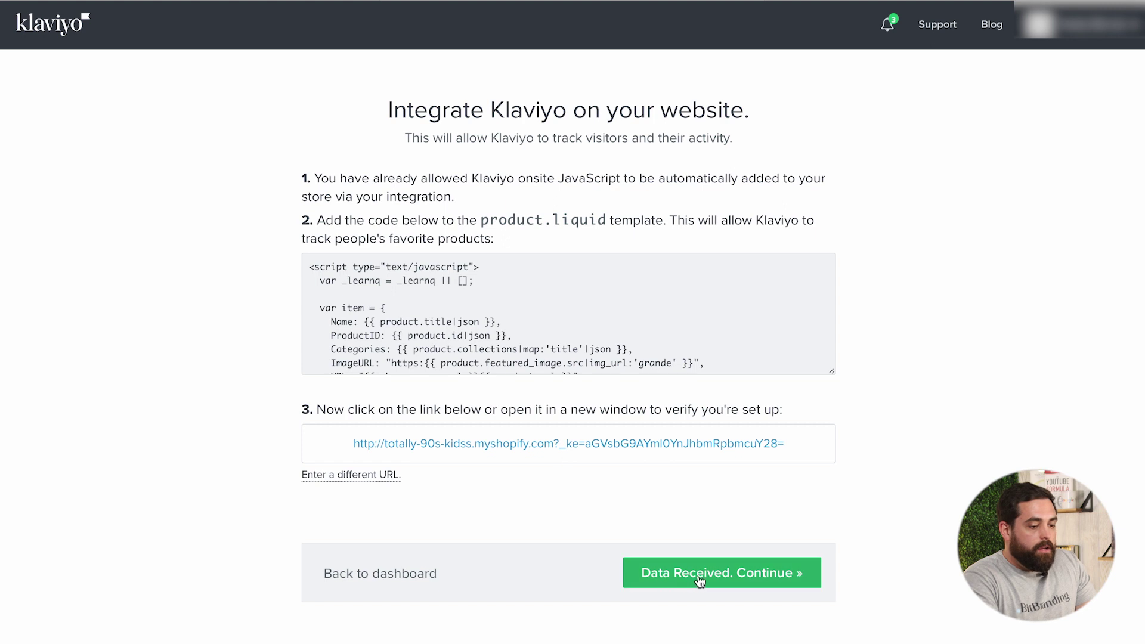
Step: Continue past the web tracking setup now that tracking data has been received
click(742, 580)
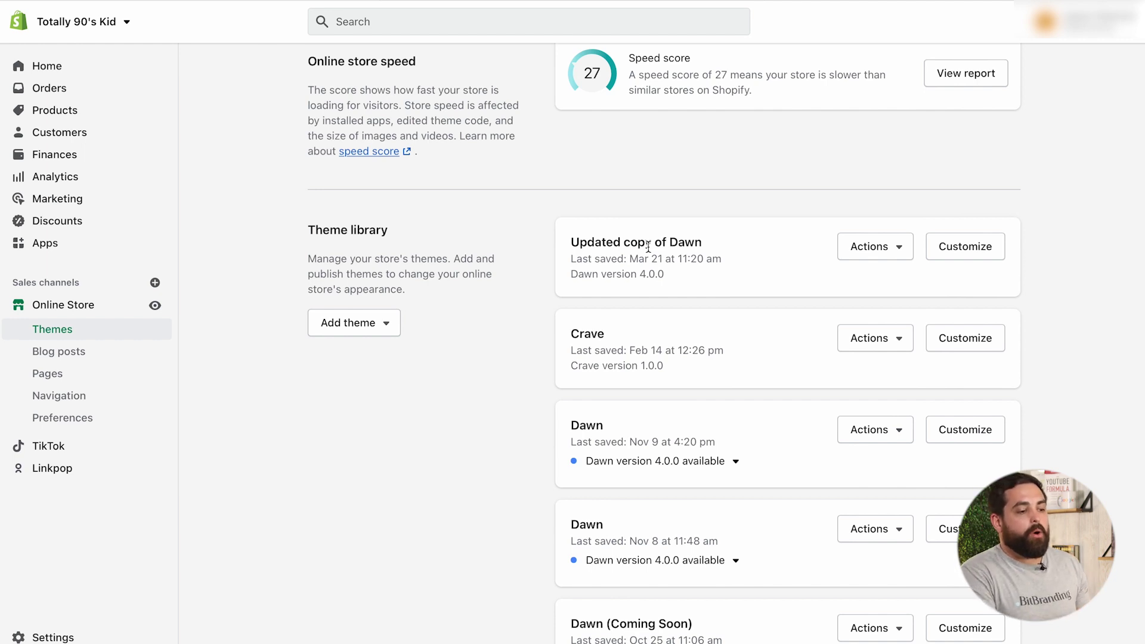
Step: Open Updated copy of Dawn in the theme editor on the Products > Default product template
click(962, 248)
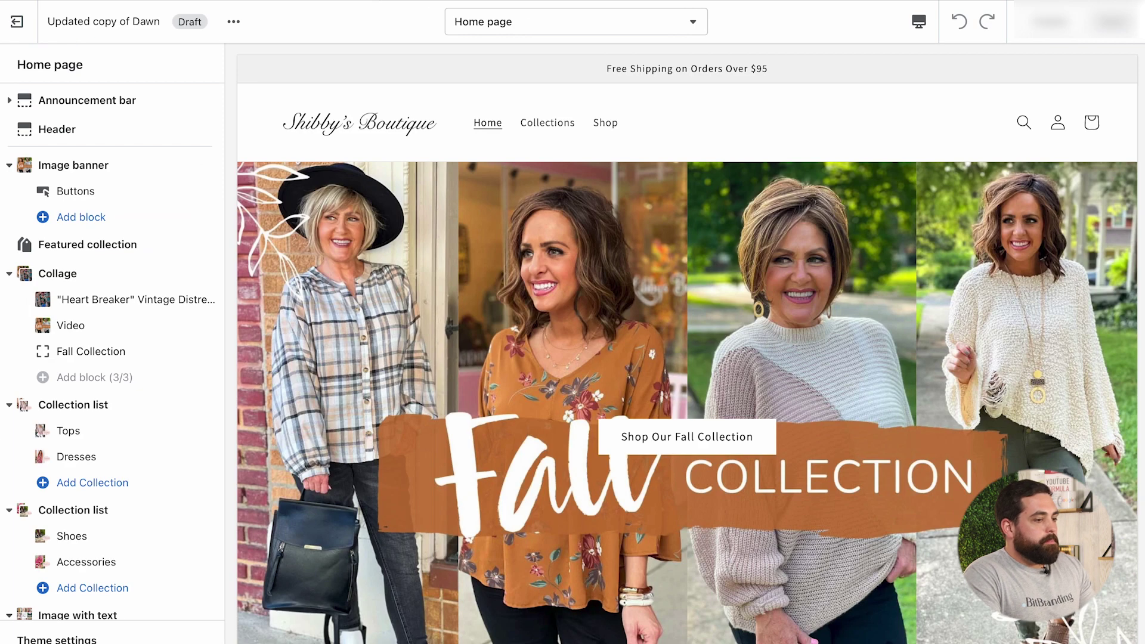
click(578, 22)
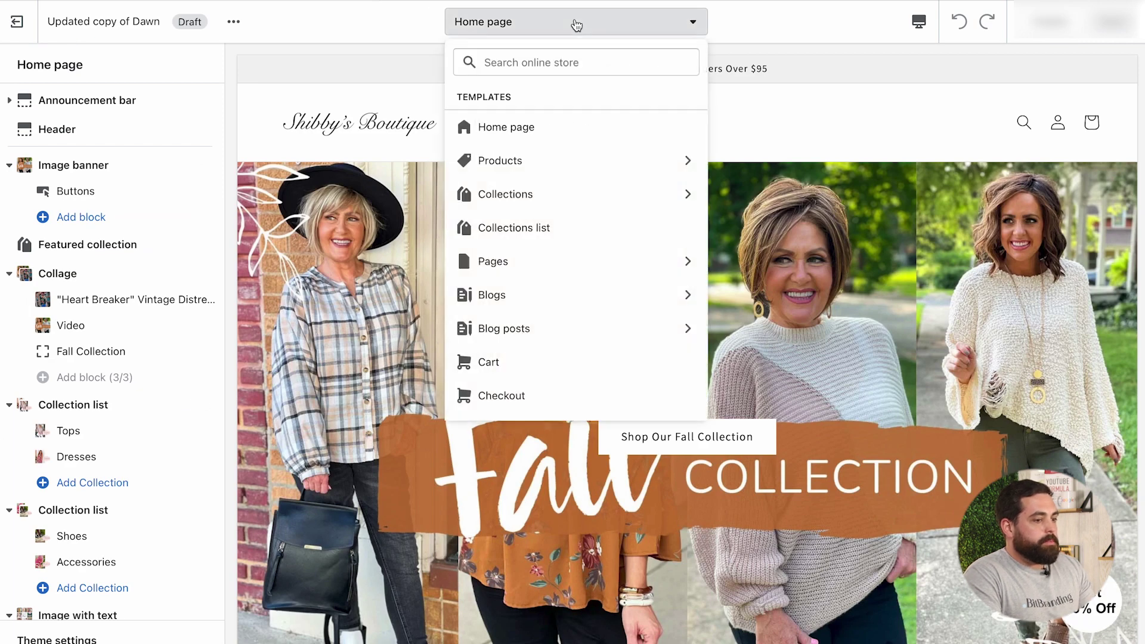
click(526, 160)
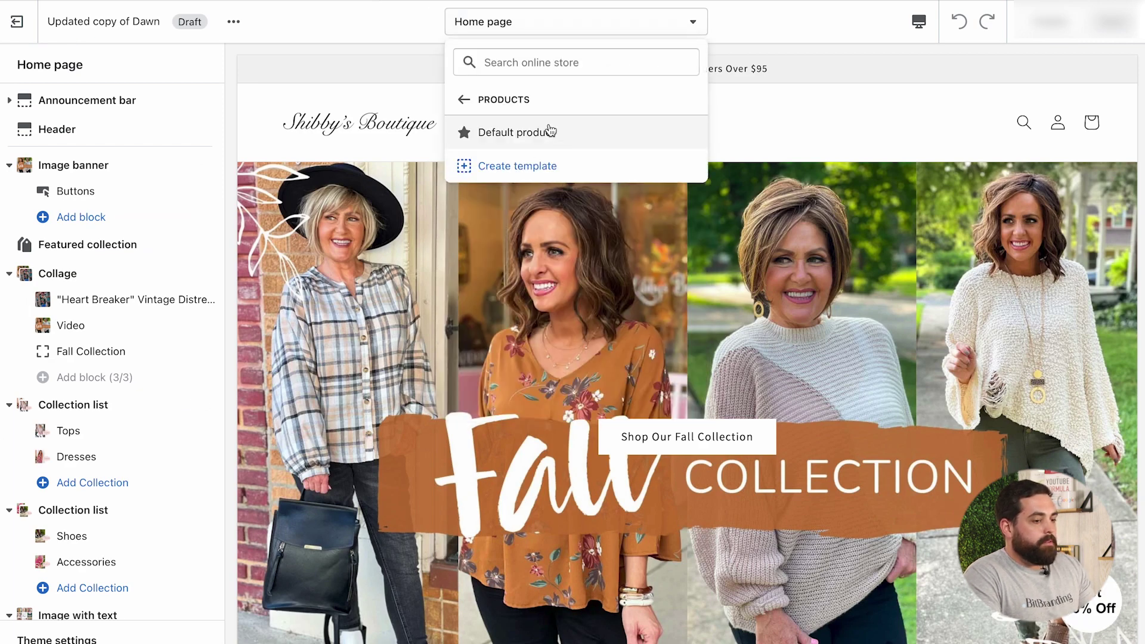
click(516, 136)
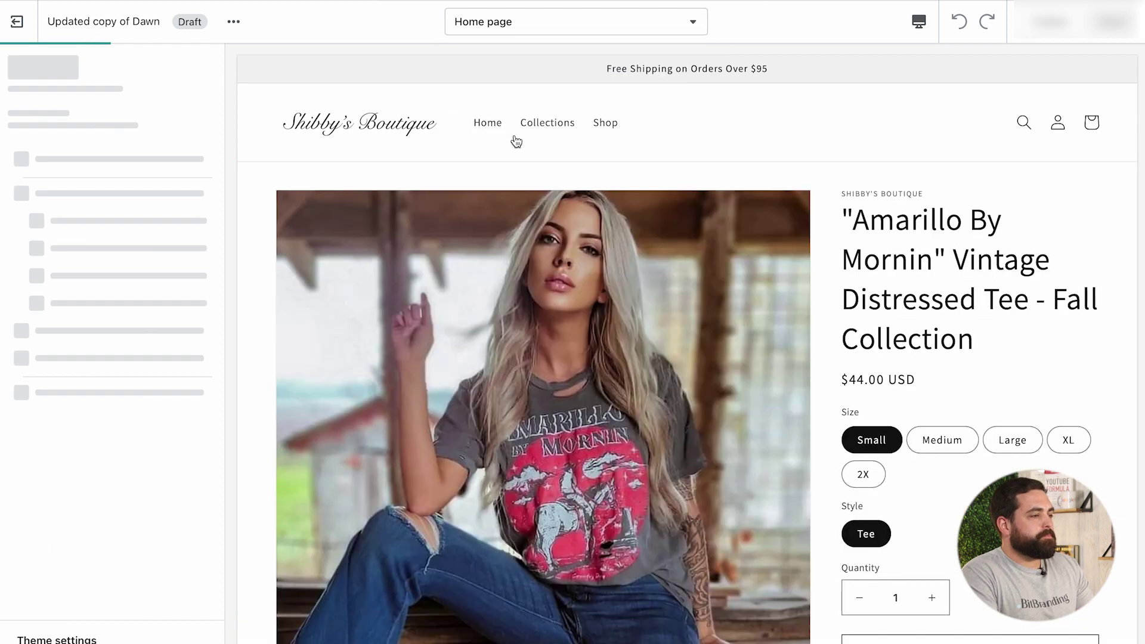
Step: Add a Custom Liquid section to the Default product page
click(10, 216)
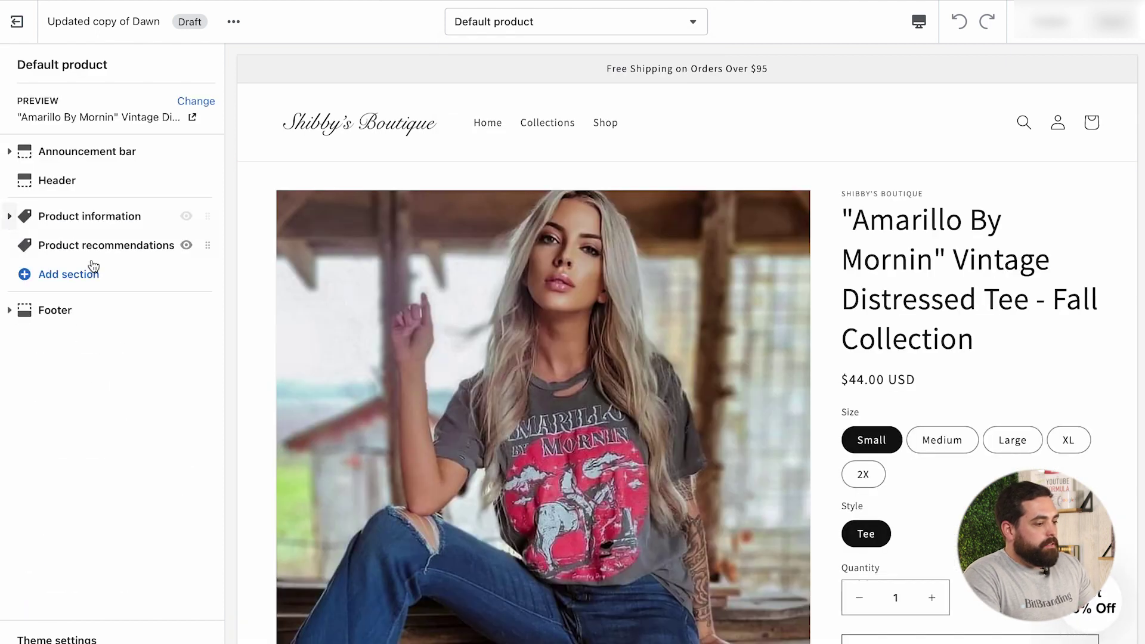
click(59, 283)
scroll(133, 409, down, 1)
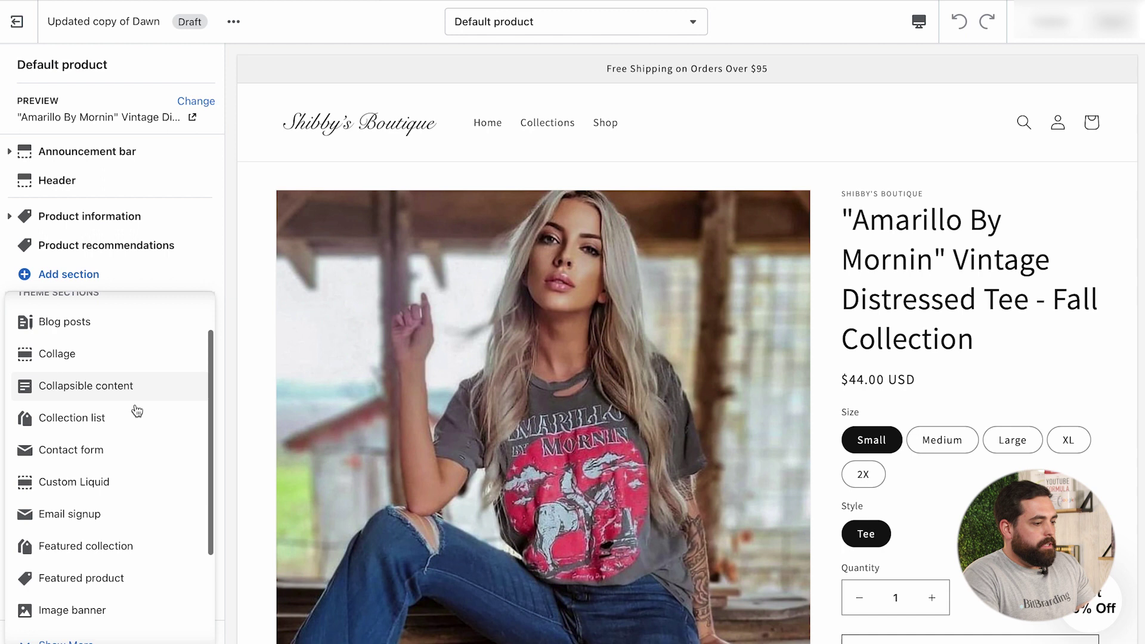
click(69, 483)
click(77, 157)
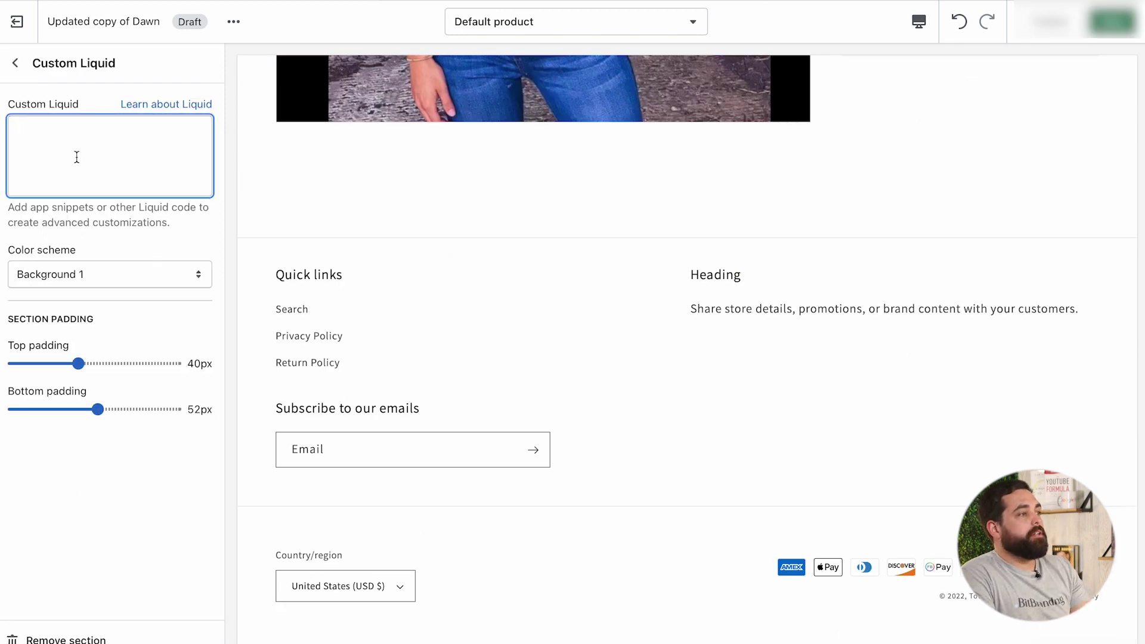
Step: Paste the copied Klaviyo product tracking script into the Custom Liquid box
key(alt+Tab)
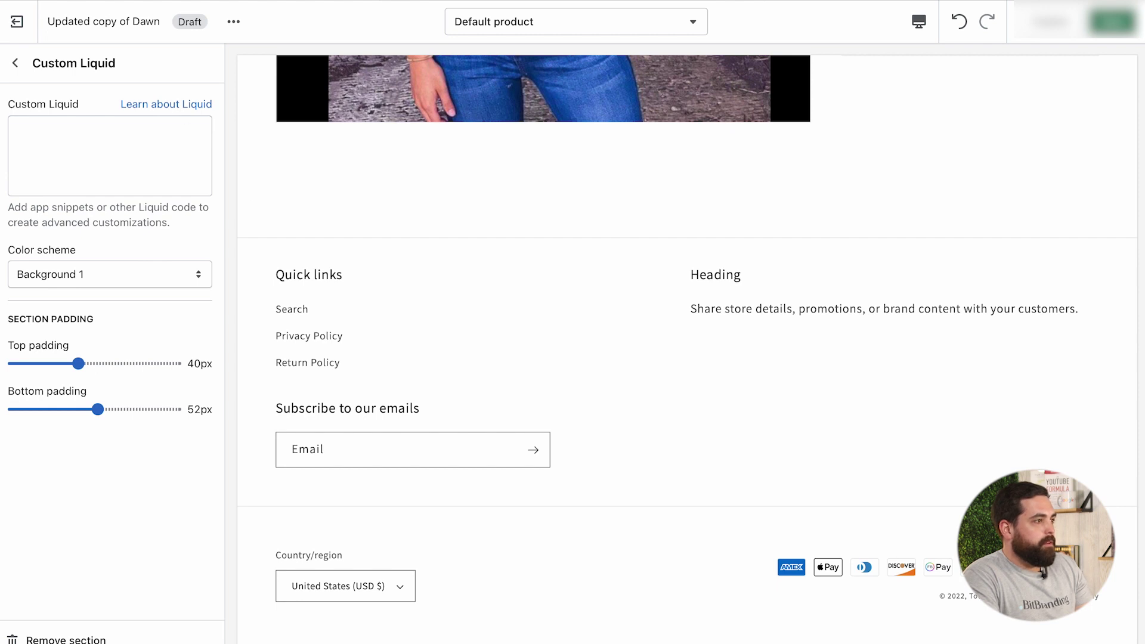
click(73, 149)
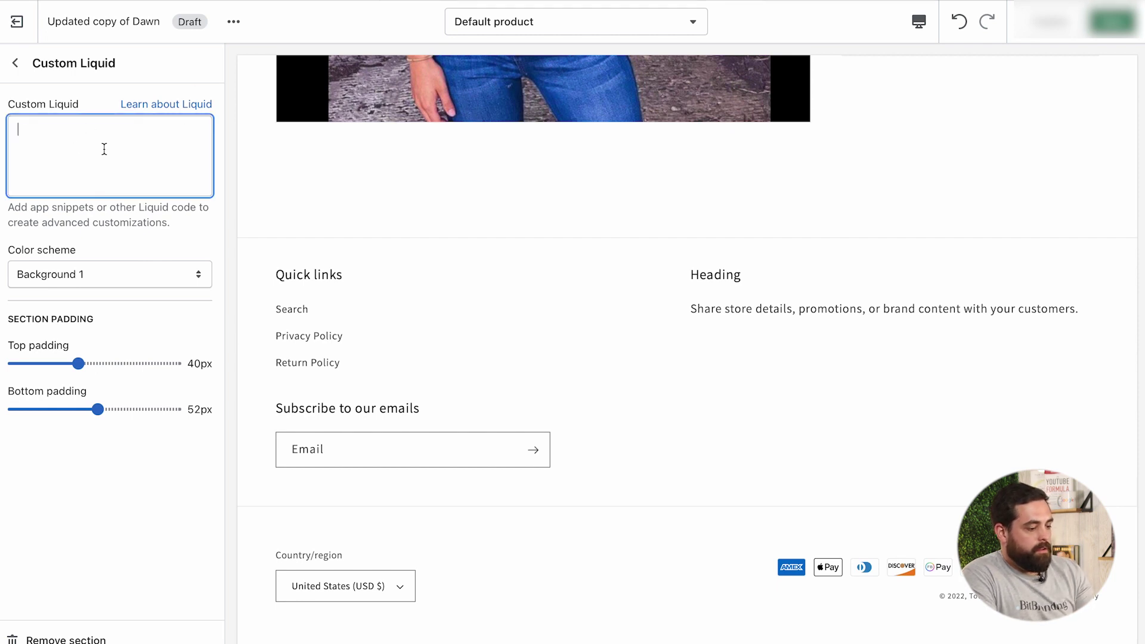
key(ctrl+v)
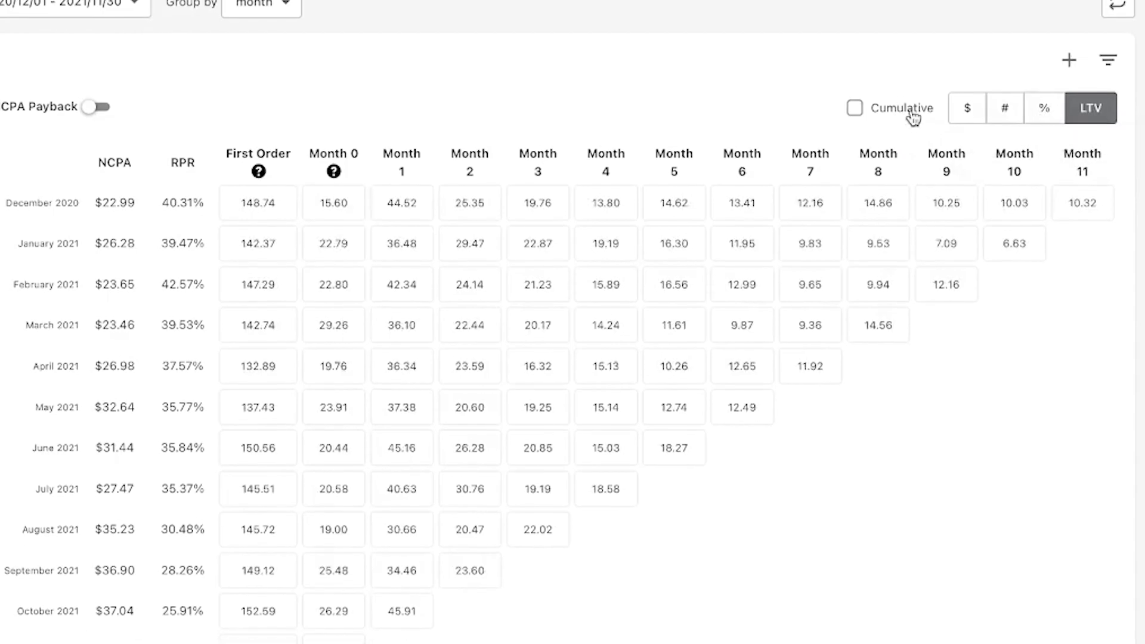
Step: Tick Cumulative so the LTV cohort table shows running lifetime totals
click(912, 106)
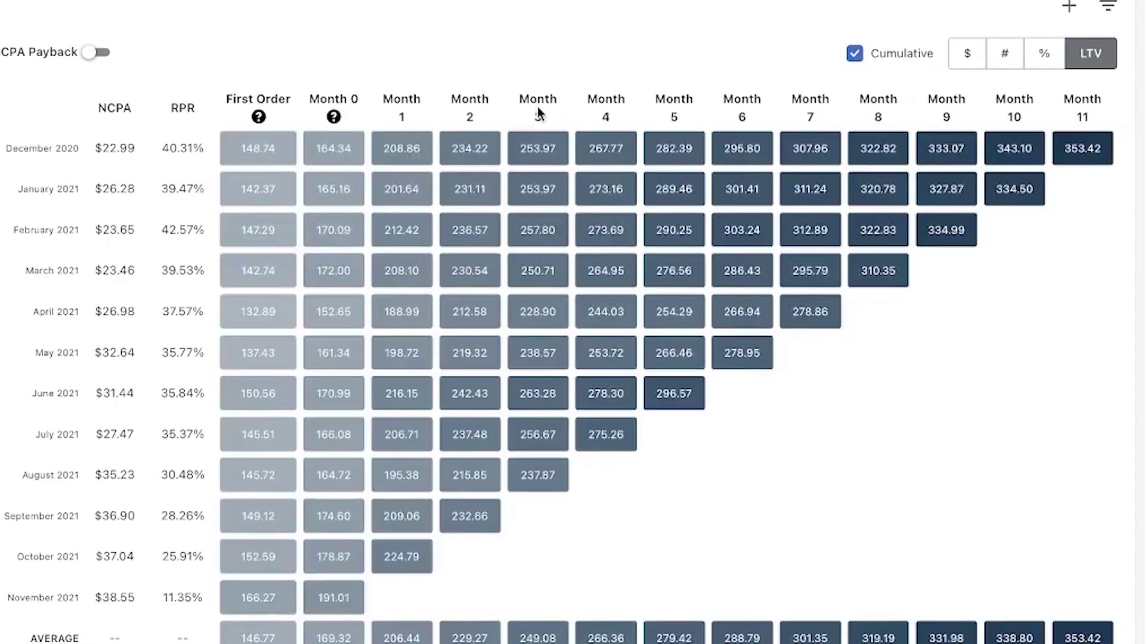